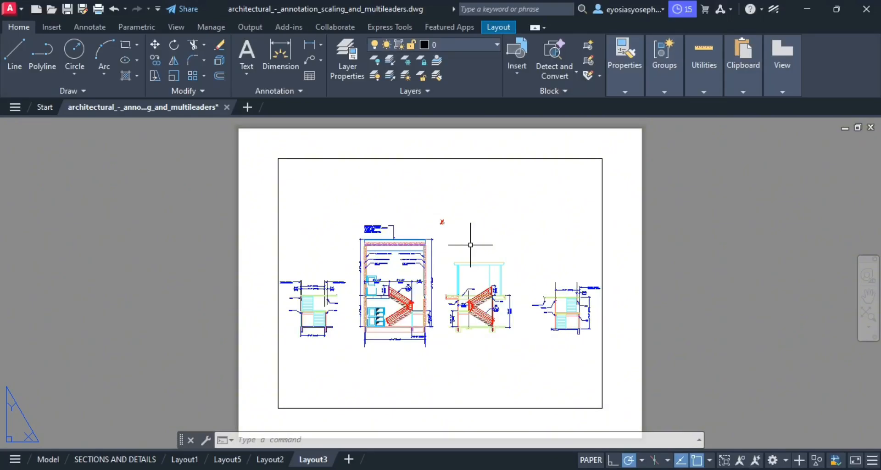
scroll(470, 244, "up", 5)
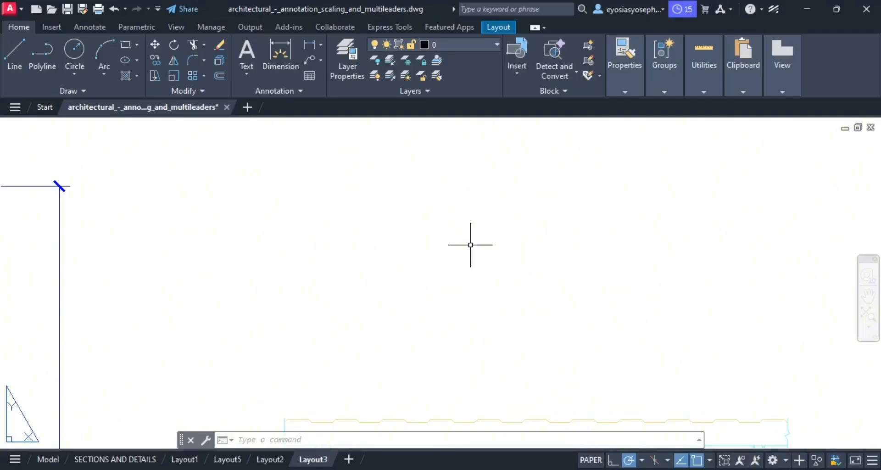
scroll(471, 245, "down", 4)
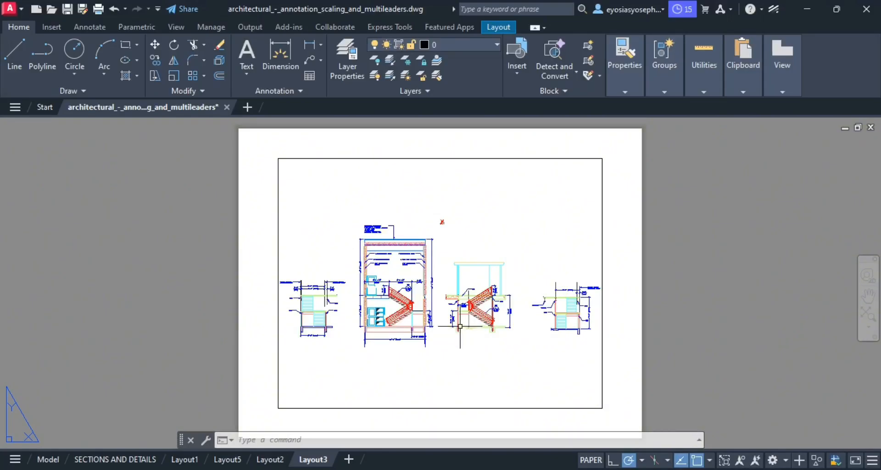
scroll(470, 246, "up", 4)
scroll(470, 245, "down", 4)
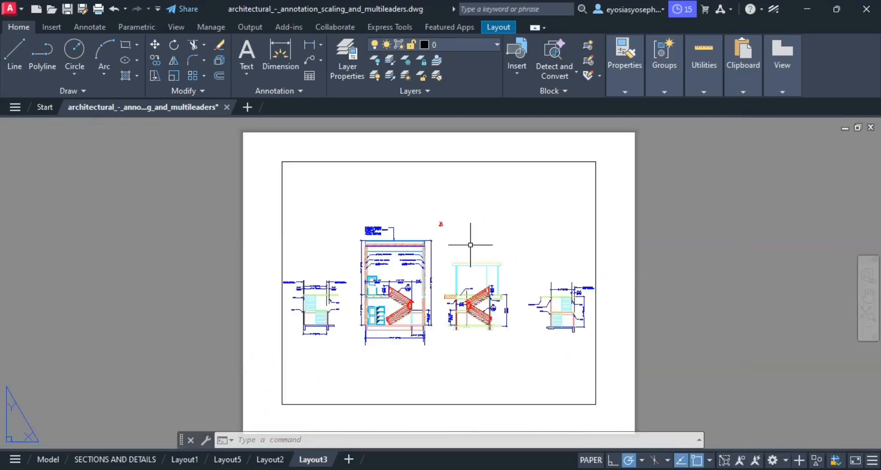
scroll(471, 244, "up", 8)
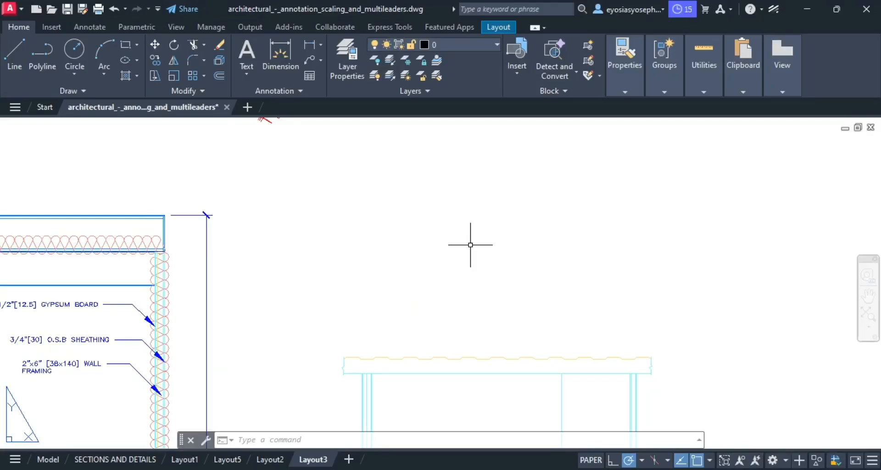
scroll(471, 244, "down", 4)
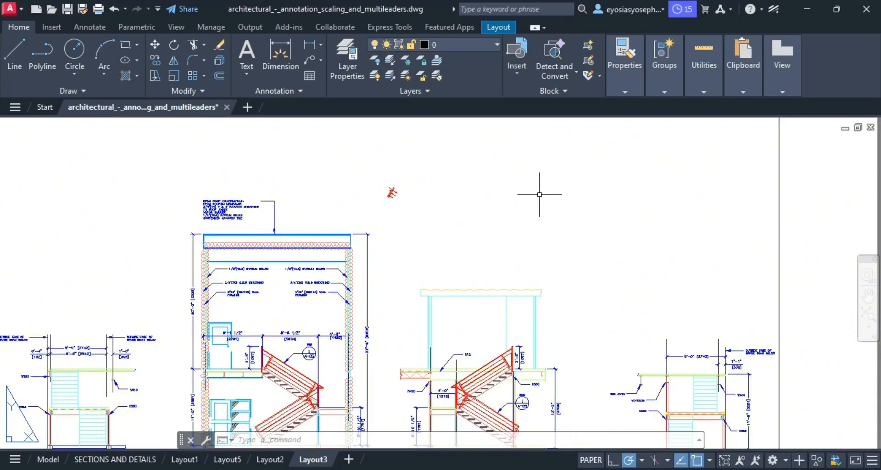
Step: Place a point on the layout in the empty area above and just right of the second stair section
type("POI")
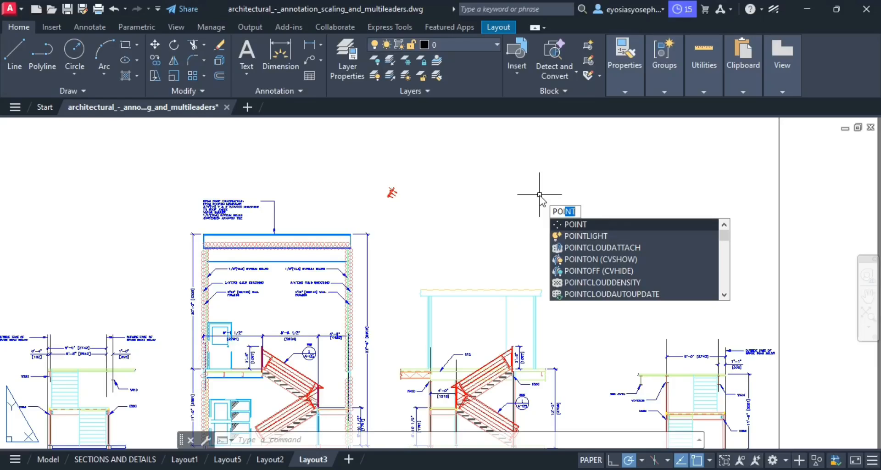
key("BackSpace")
key("BackSpace")
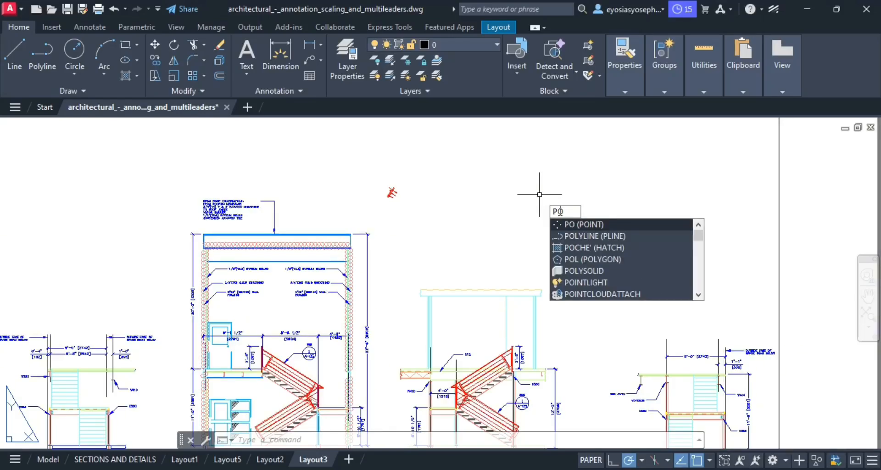
left_click(582, 224)
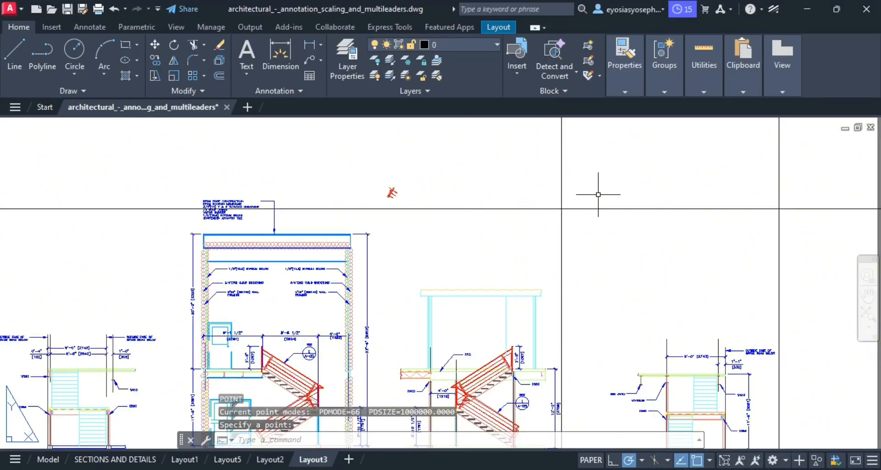
left_click(561, 209)
Step: Set the point style to the cross inside a square, sized 1000000 in absolute units
type("p")
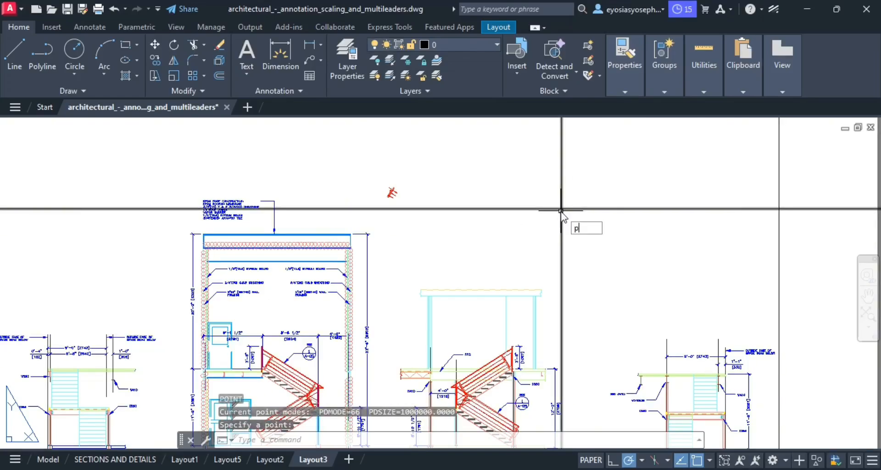
type("ty")
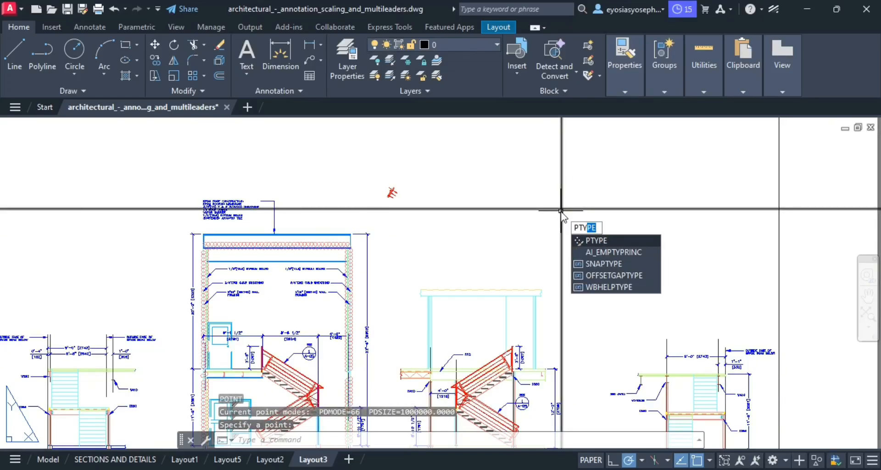
left_click(596, 241)
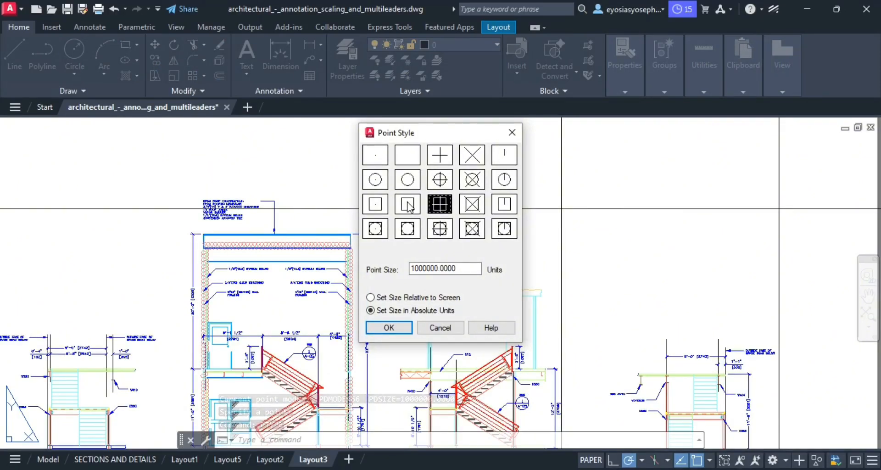
left_click(441, 185)
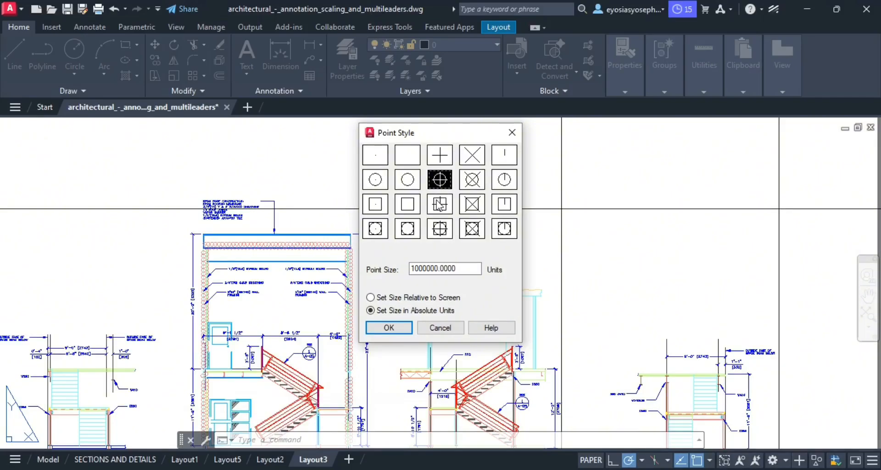
left_click(440, 206)
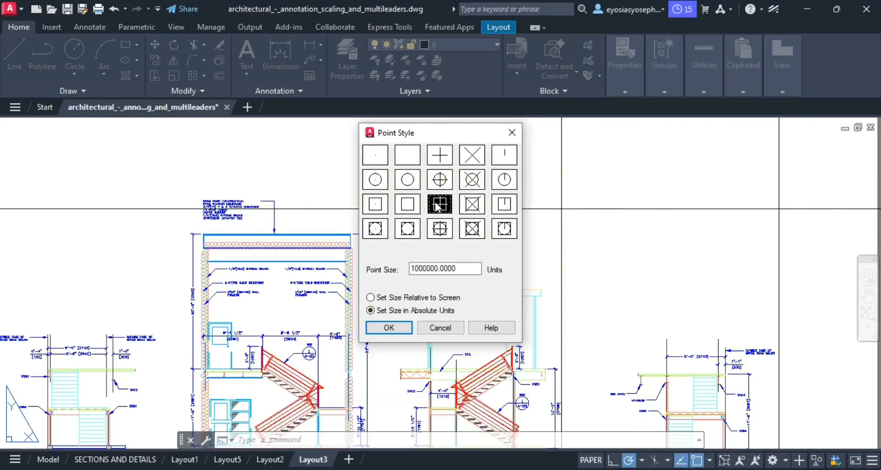
left_click(389, 328)
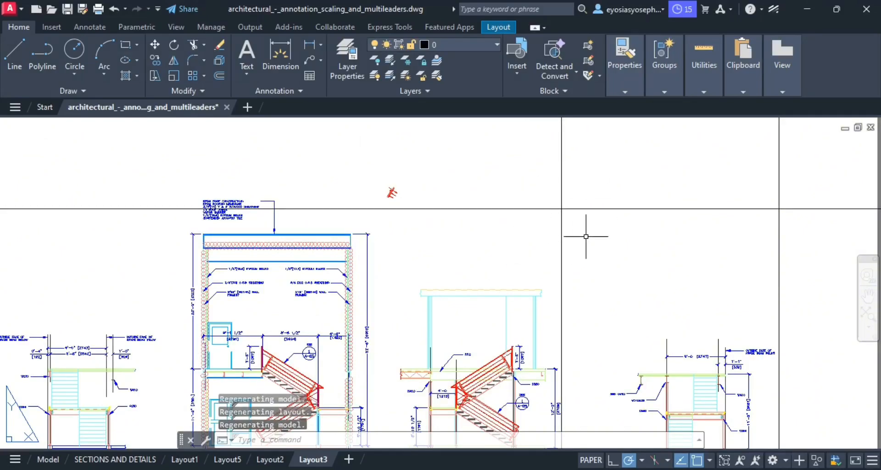
Step: Start a multiline text and draw its wide, shallow text box in the upper-left corner of the sheet border
scroll(586, 237, "down", 2)
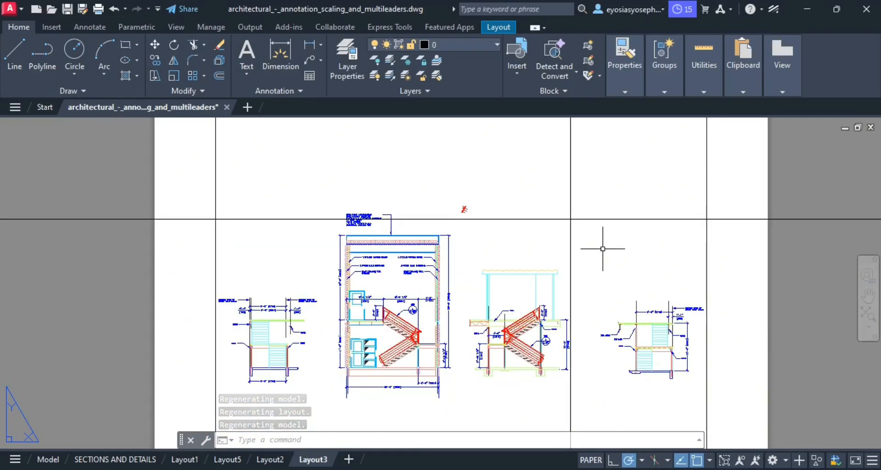
scroll(603, 249, "down", 2)
type("mt")
key("Return")
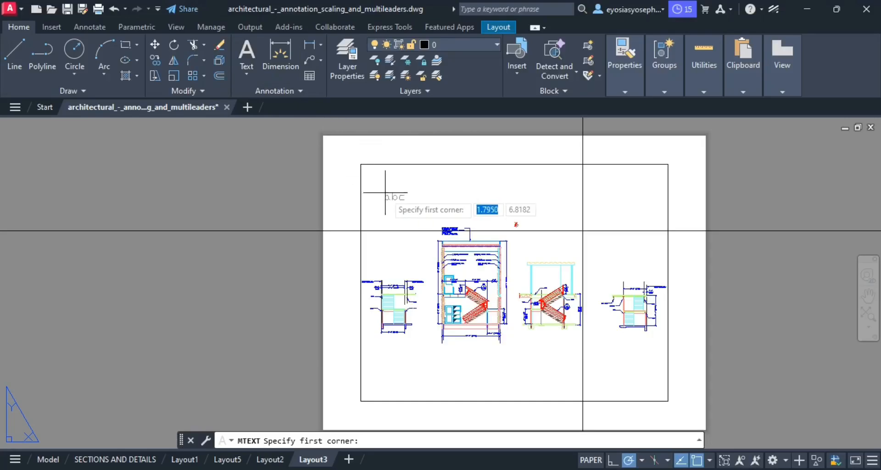
left_click(376, 175)
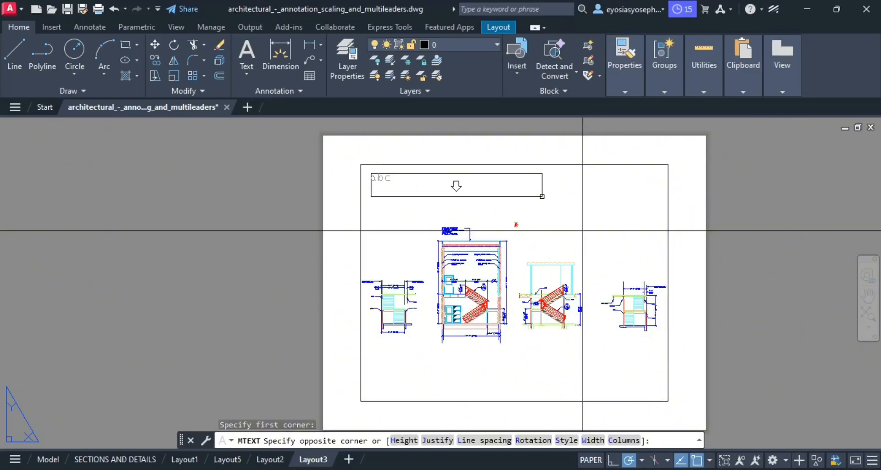
left_click(542, 197)
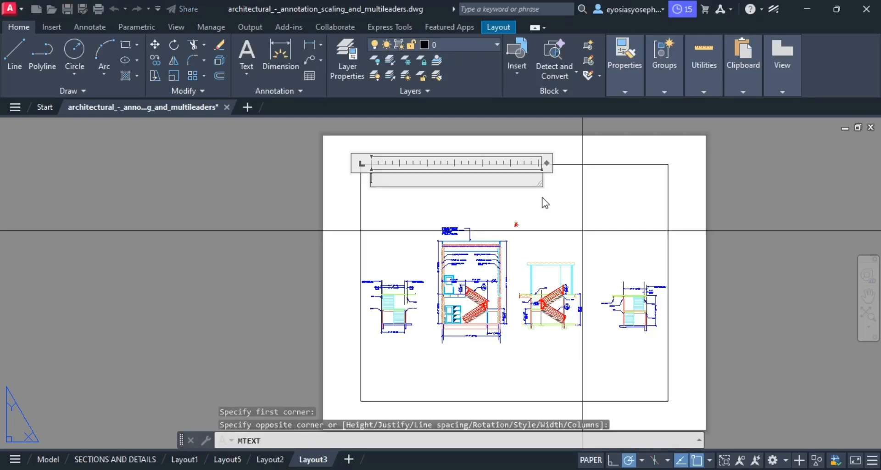
Step: Insert an Object field into the text and link it to the placed point with the large crosshair
right_click(497, 181)
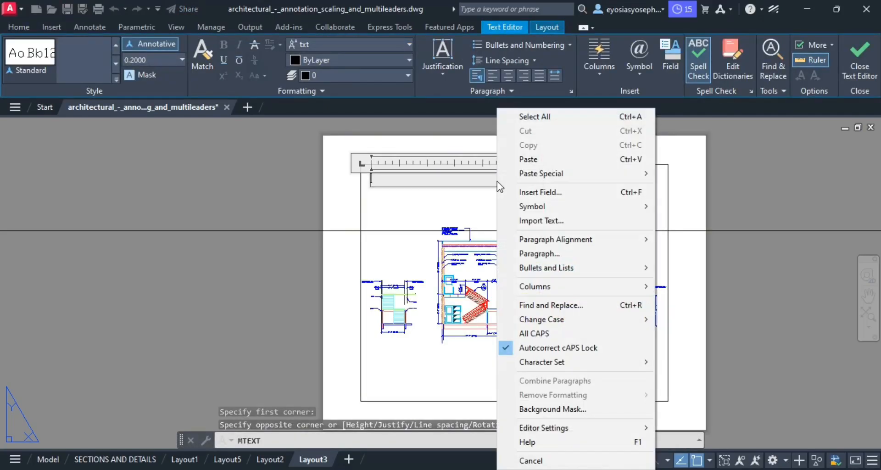
left_click(533, 198)
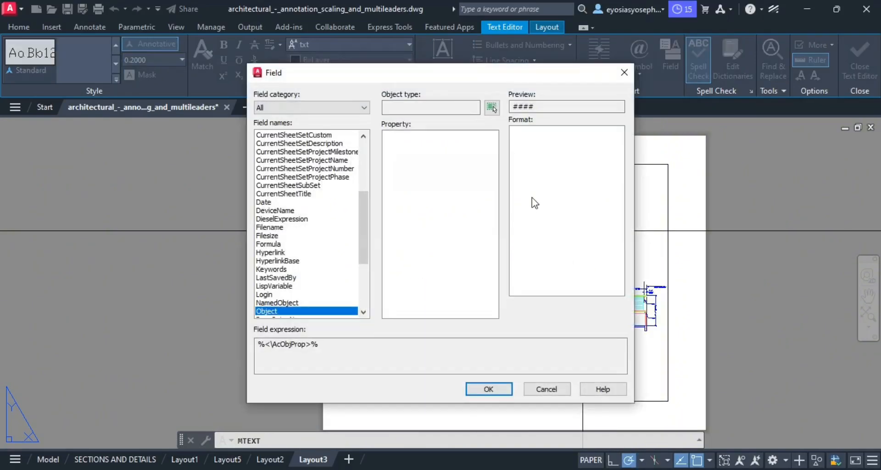
mouse_move(367, 224)
left_mouse_down()
mouse_move(363, 148)
mouse_move(368, 232)
left_mouse_up()
left_click(337, 136)
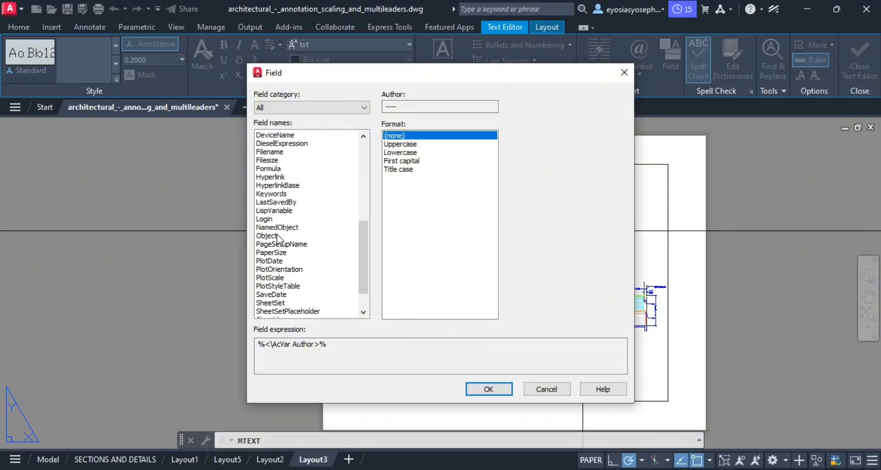
left_click(270, 236)
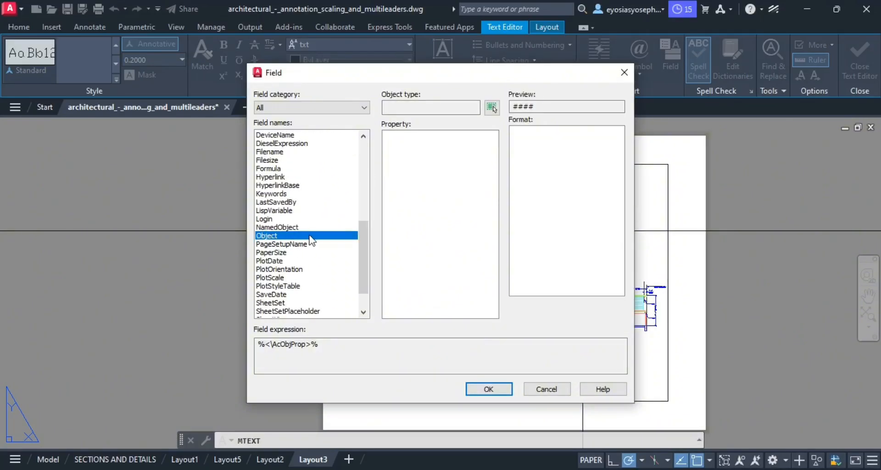
left_click(491, 109)
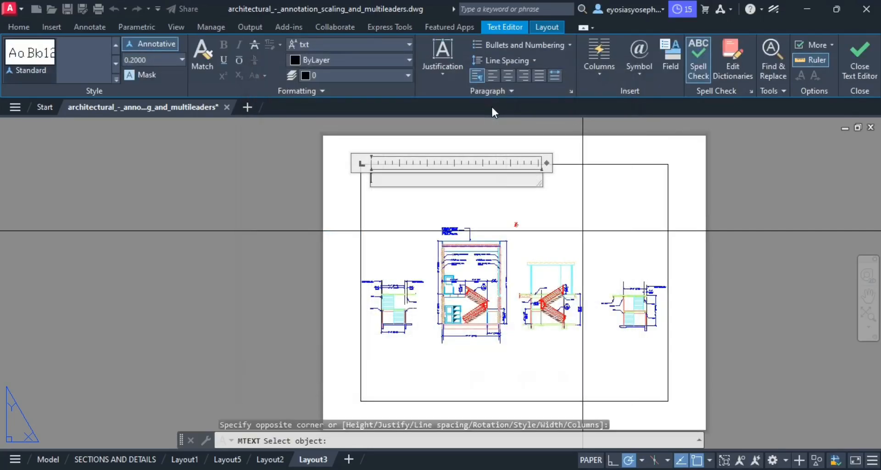
left_click(584, 234)
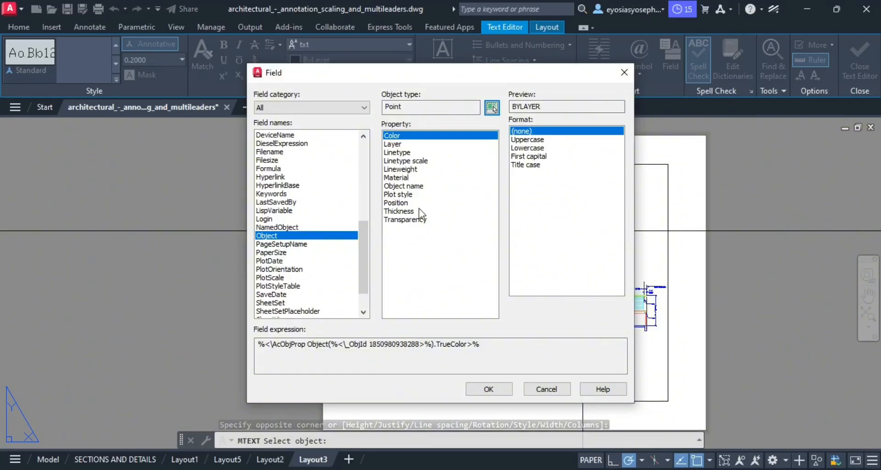
Step: Make the field show the point's Position in current units with only X and Y, and finish the text
left_click(391, 205)
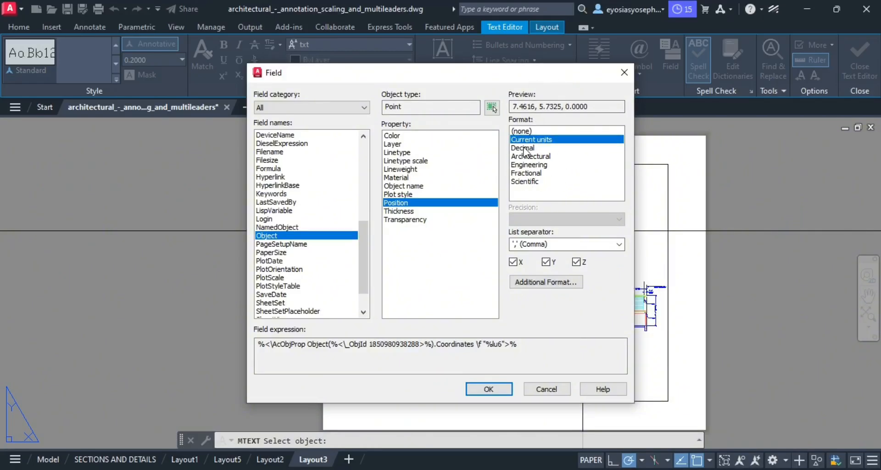
left_click(513, 262)
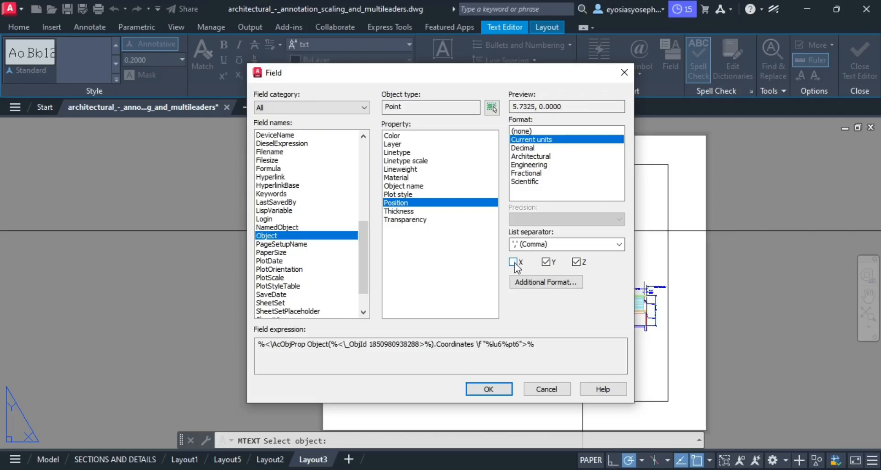
left_click(514, 261)
left_click(546, 262)
left_click(546, 262)
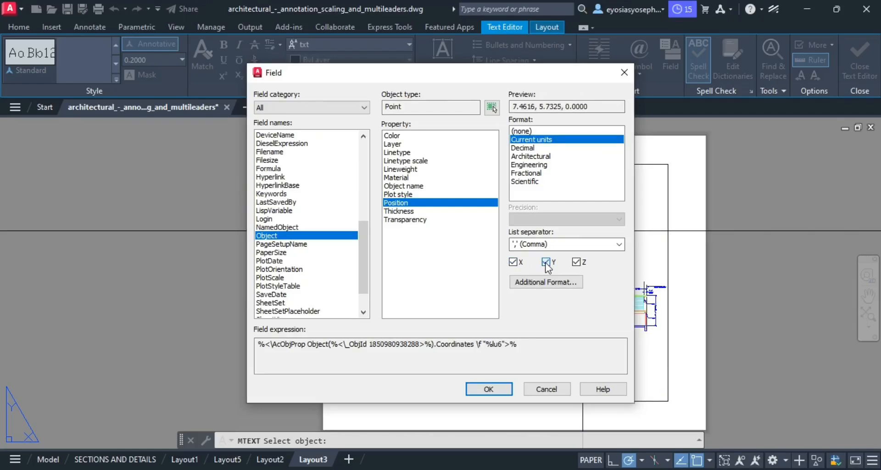
left_click(547, 262)
left_click(577, 262)
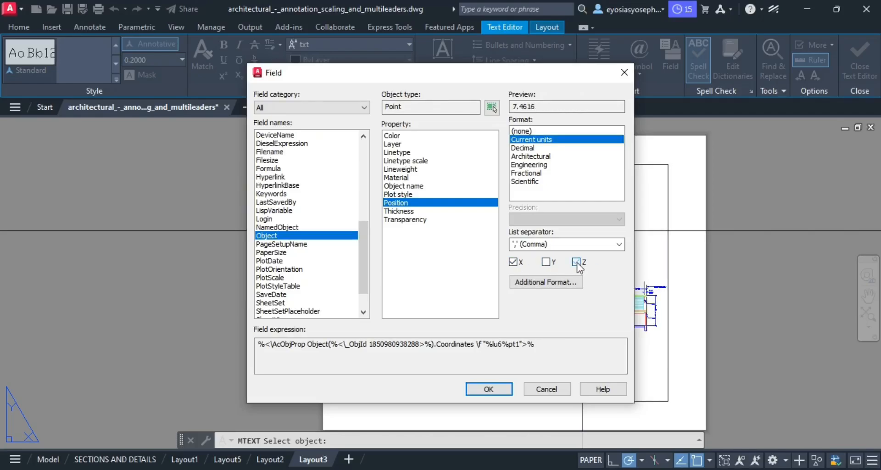
left_click(546, 262)
left_click(491, 389)
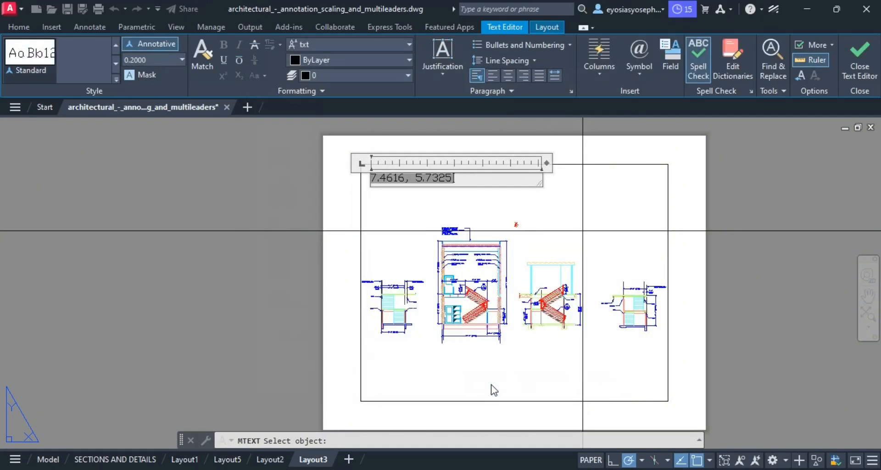
left_click(520, 214)
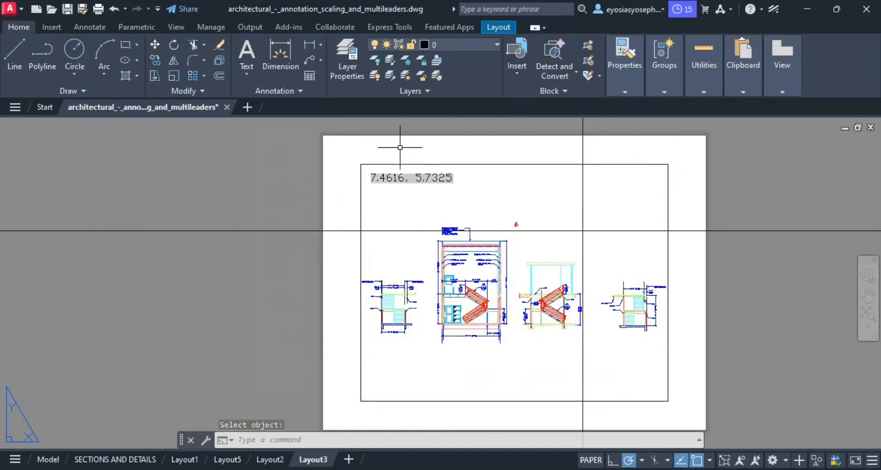
left_click(584, 231)
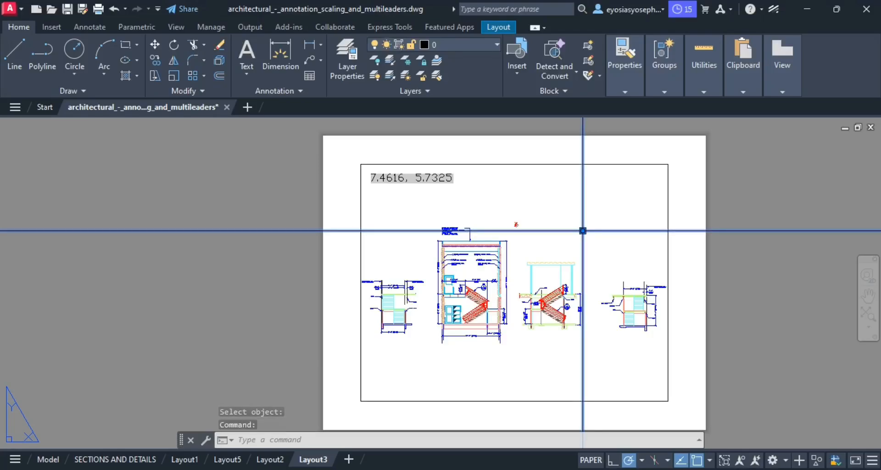
left_click(583, 231)
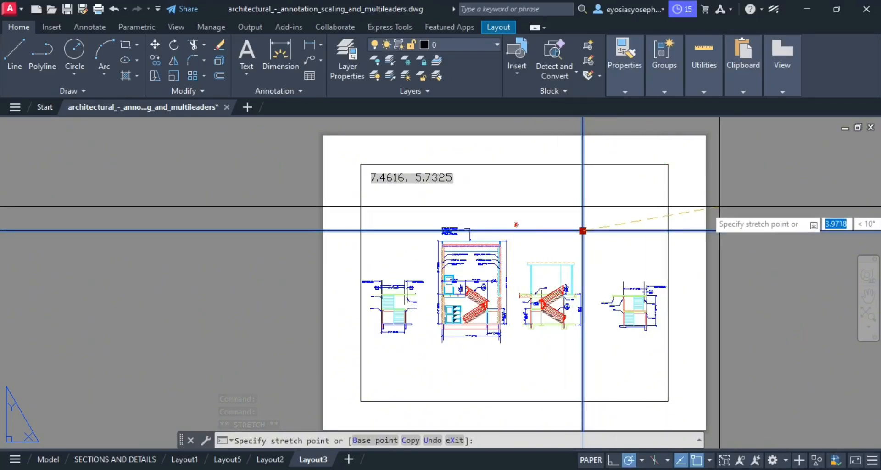
key("Escape")
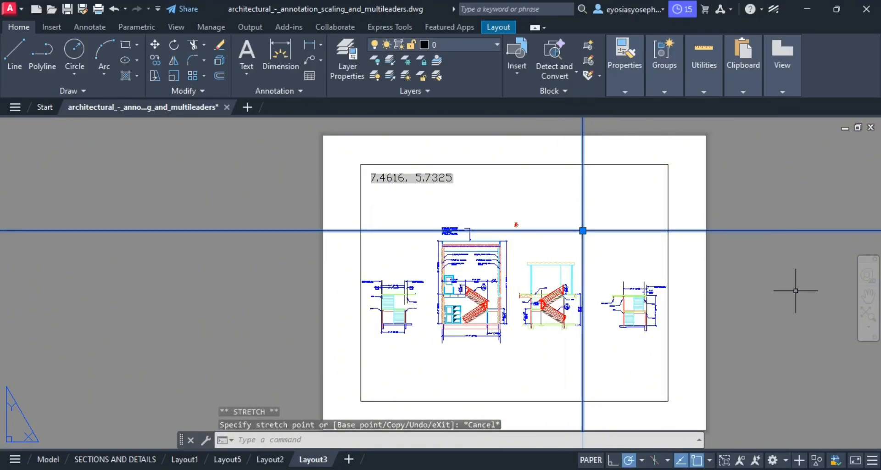